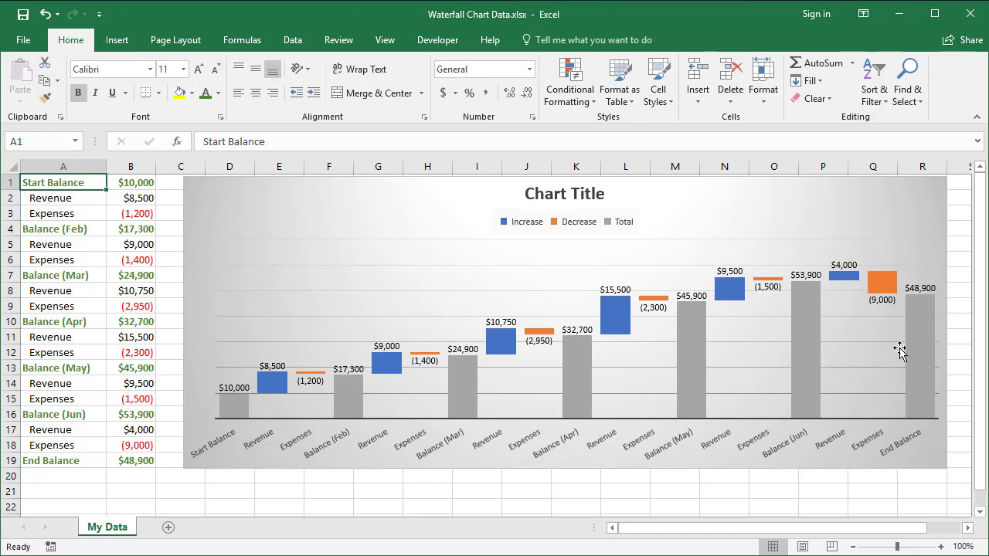
Examine how the data lists the monthly balance rows and the revenue amounts between them.
mouse_move(930, 352)
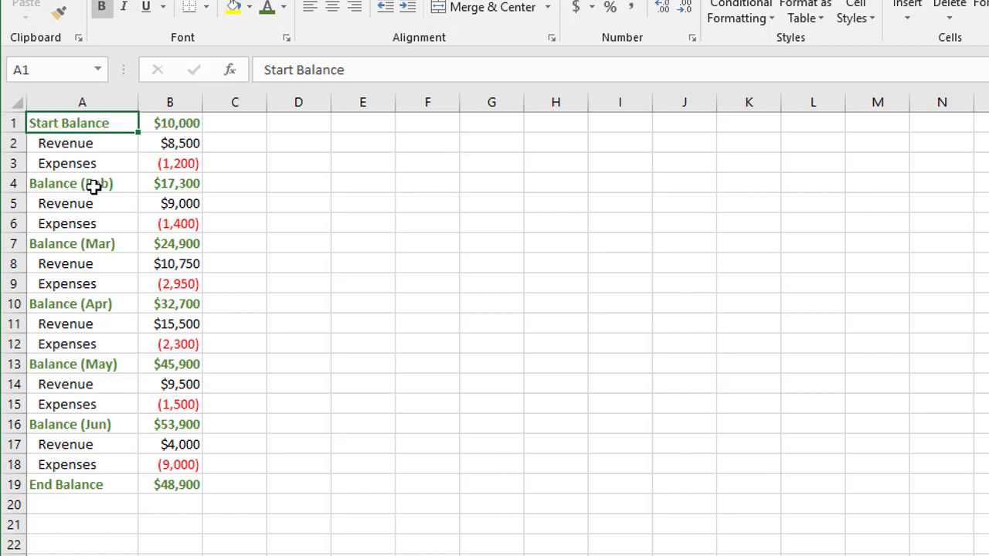
left_click_drag(86, 183, 155, 186)
left_click_drag(82, 245, 162, 245)
left_click_drag(124, 304, 150, 305)
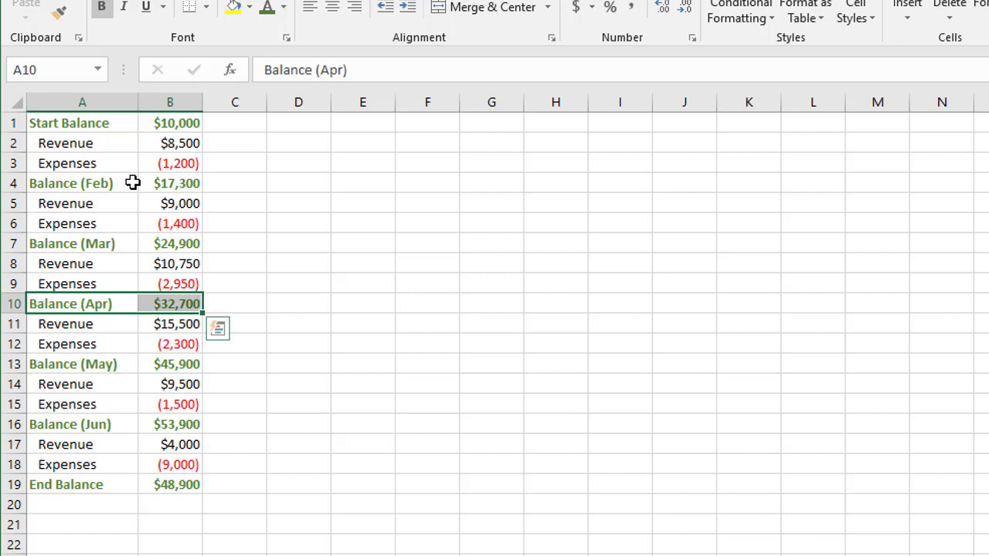
left_click(162, 144)
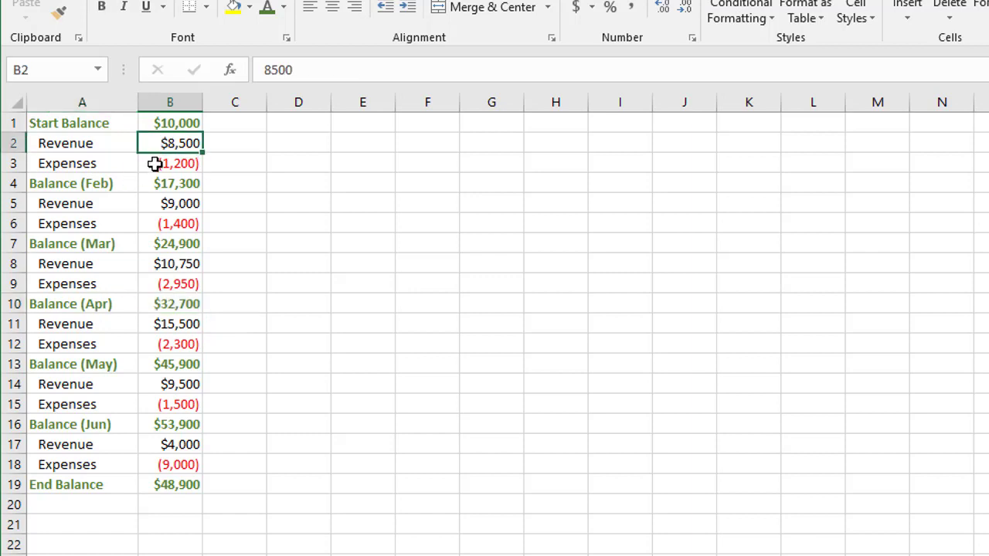
Insert a waterfall chart of the data and place it beside the table, enlarged to span columns C to N.
left_click(153, 165)
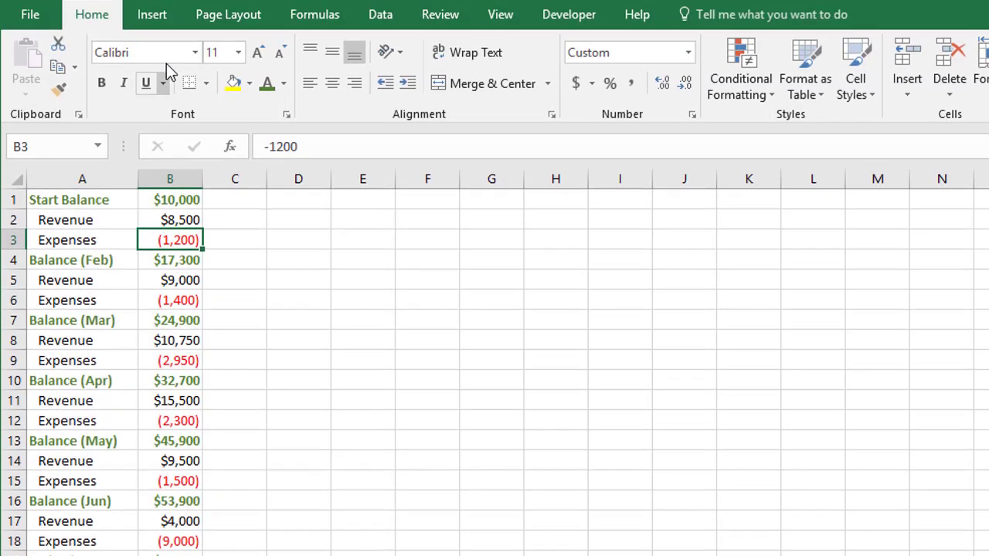
left_click(152, 14)
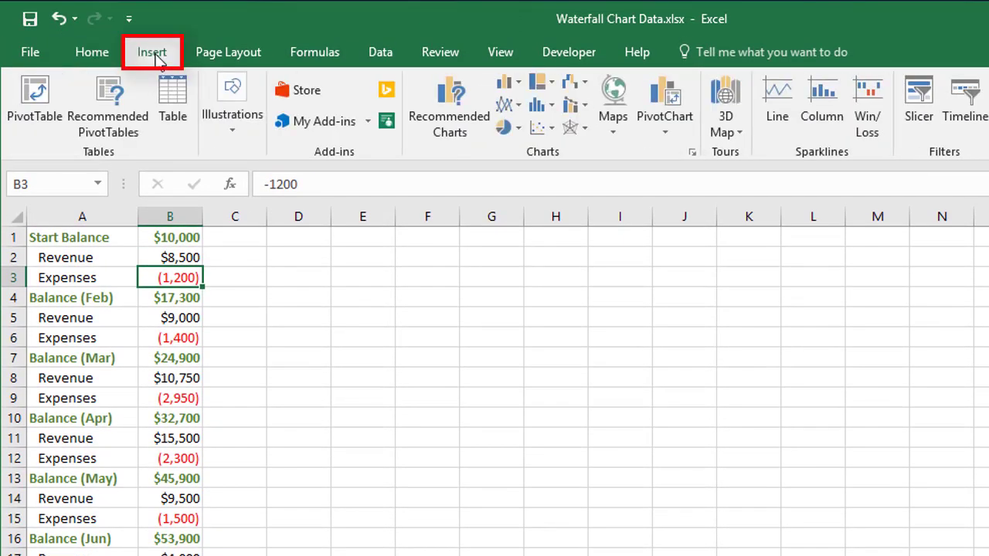
left_click(575, 85)
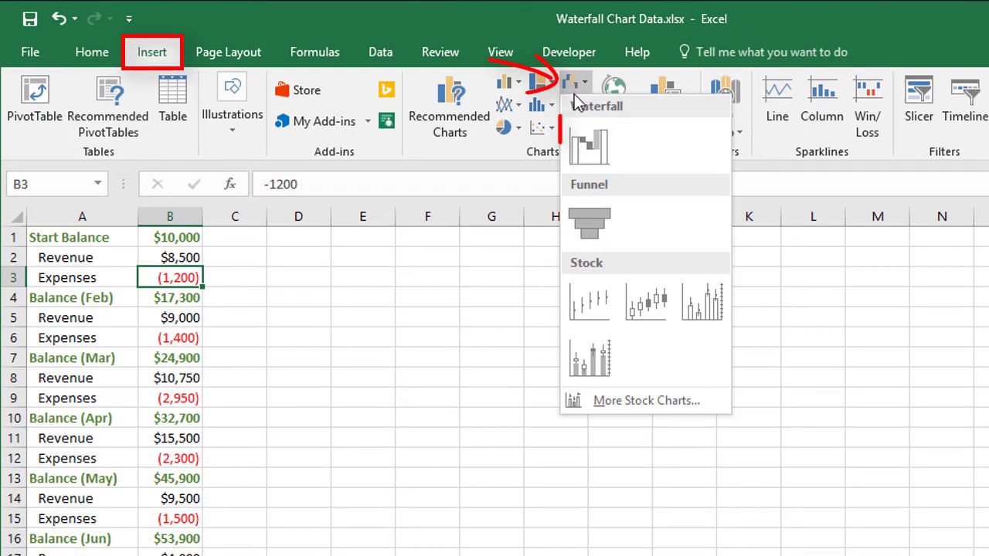
left_click(578, 141)
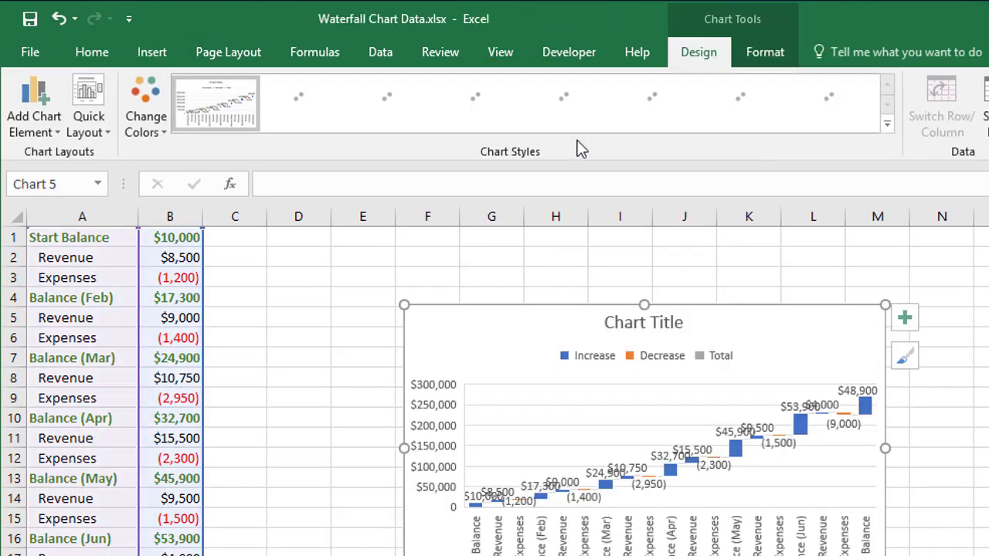
left_click_drag(517, 312, 352, 271)
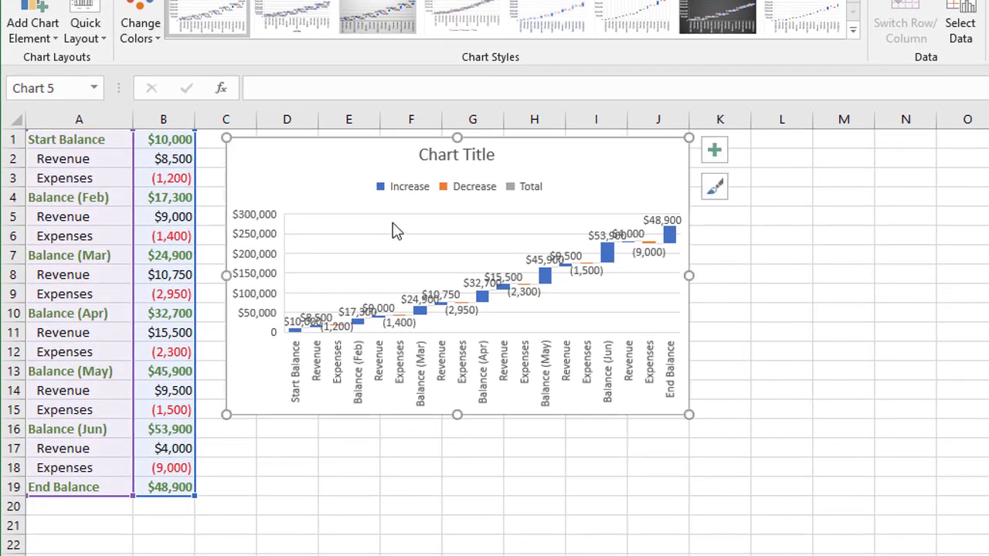
left_click_drag(690, 415, 925, 497)
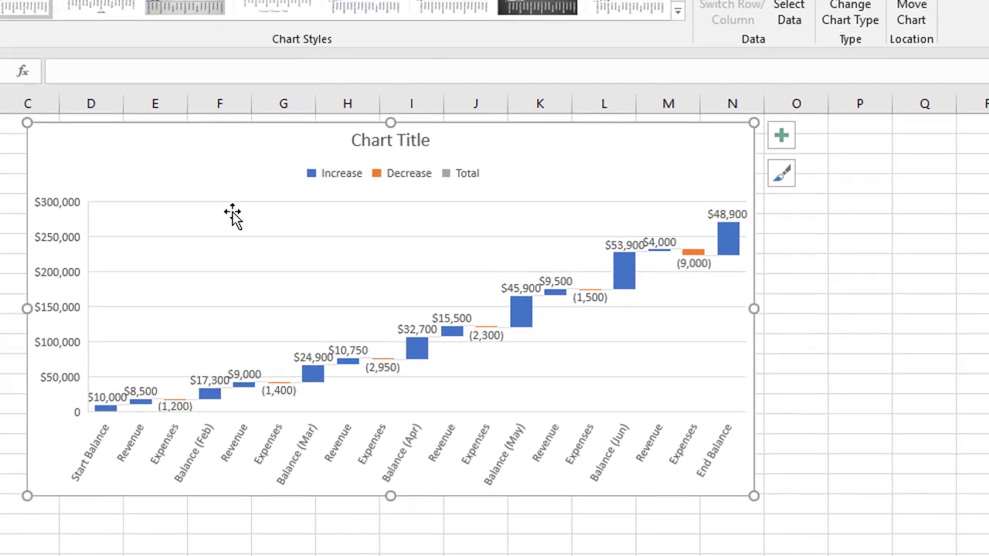
Set the End Balance column of the waterfall chart as a total.
left_click(717, 242)
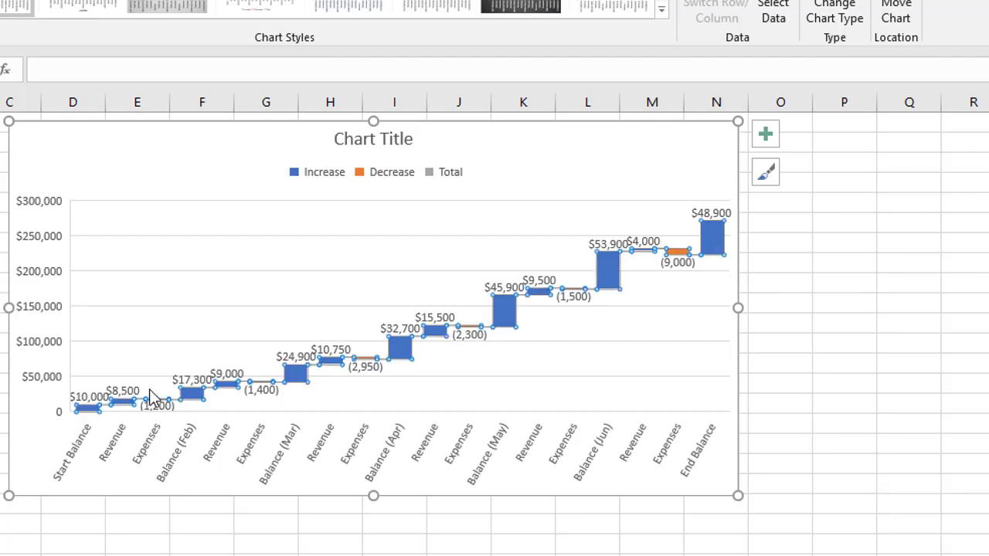
left_click(713, 244)
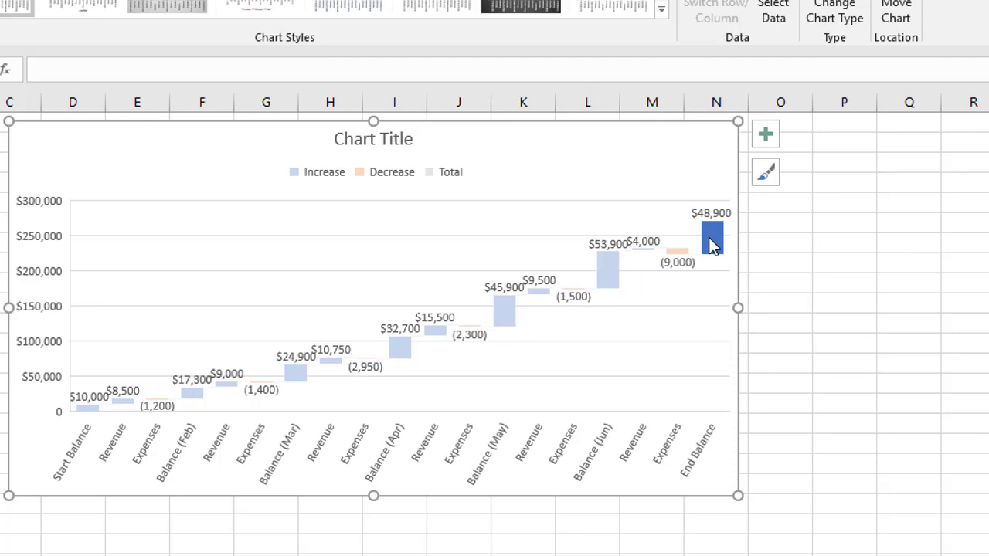
right_click(712, 244)
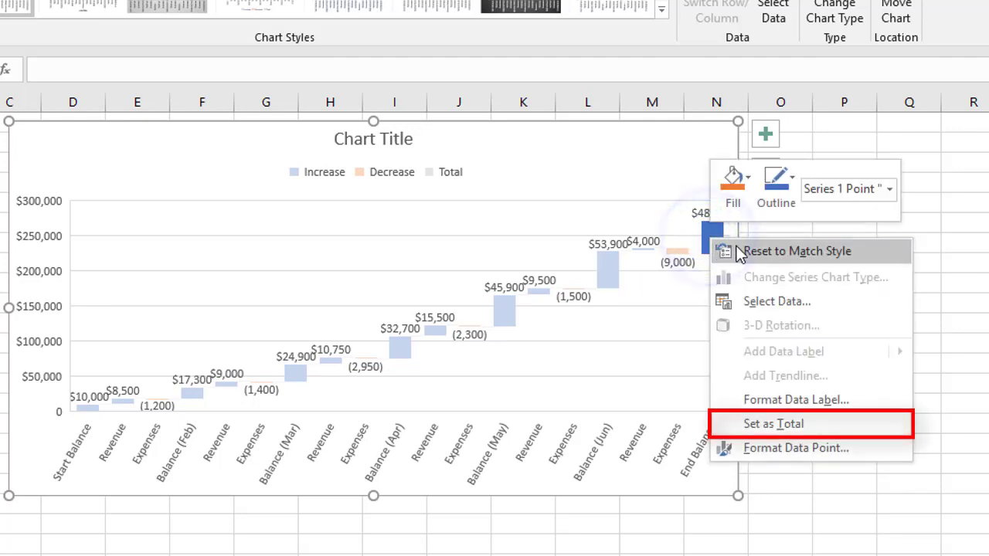
left_click(775, 426)
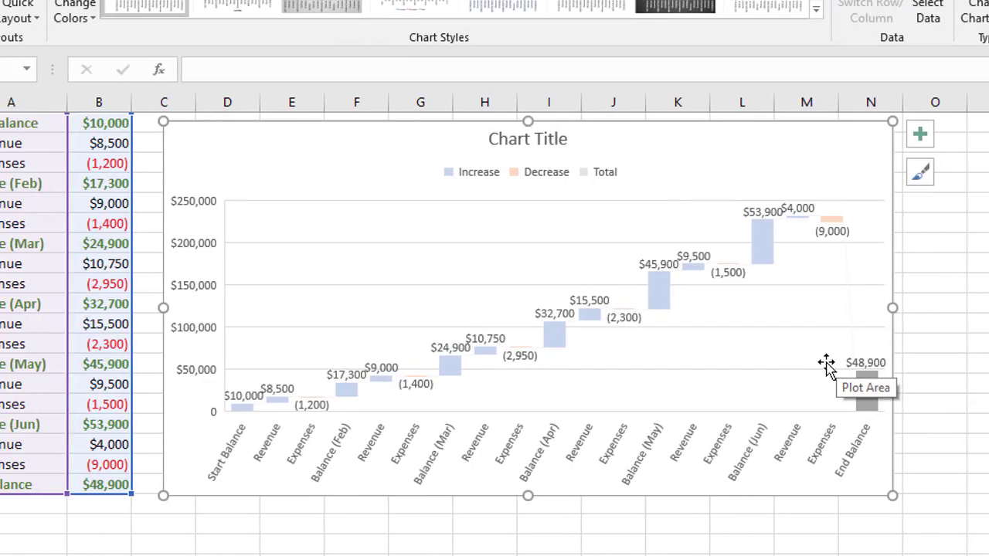
Set the Balance (Jun), Balance (May) and Balance (Apr) columns as totals.
right_click(766, 247)
left_click(827, 426)
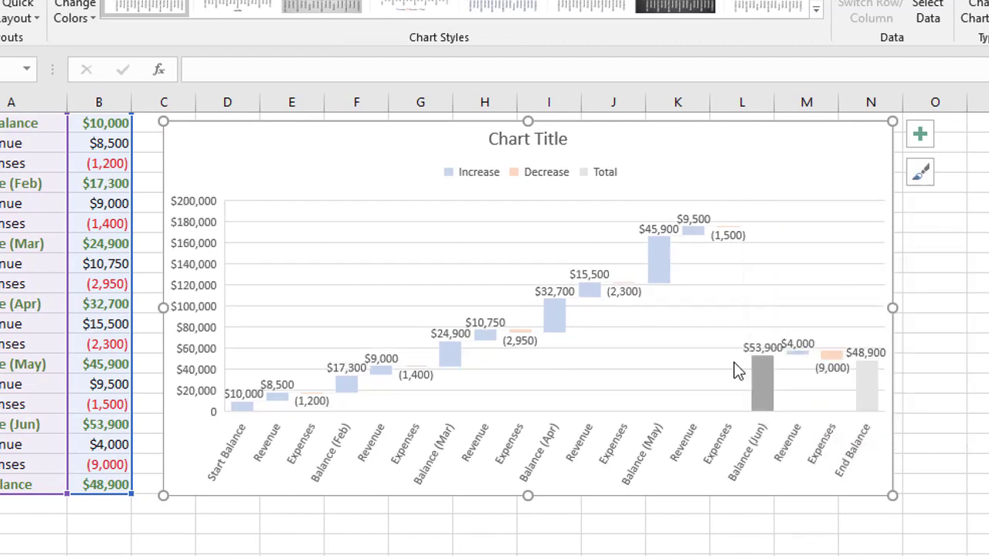
right_click(655, 263)
left_click(700, 443)
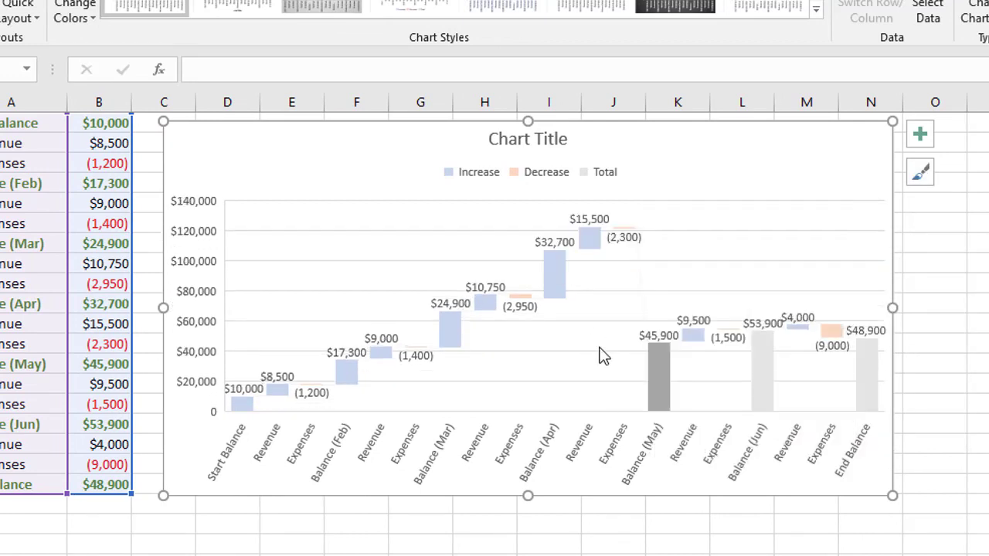
right_click(555, 275)
left_click(610, 456)
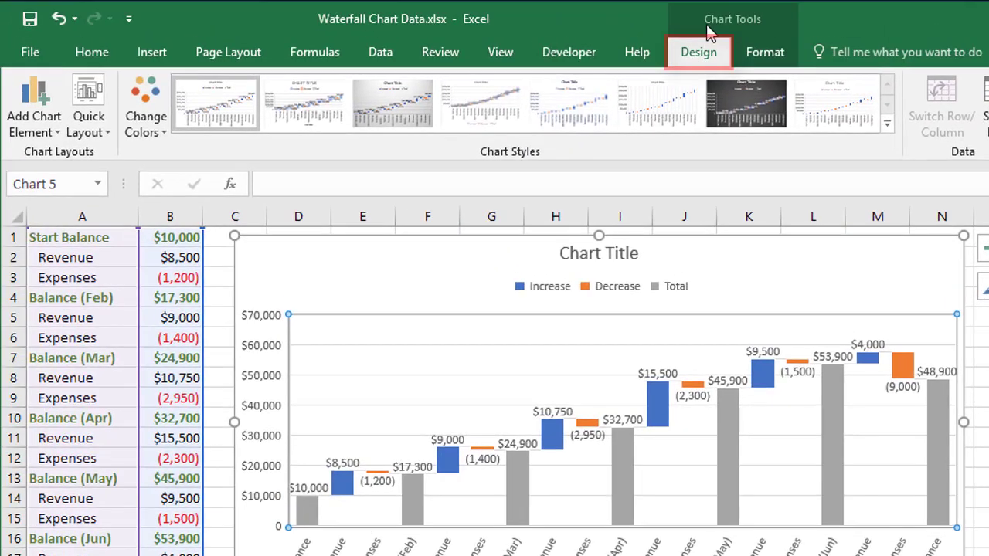
Try the blue-gray and the orange-yellow-green colorful palettes on the chart, and return to the blue-orange-gray palette.
left_click(146, 125)
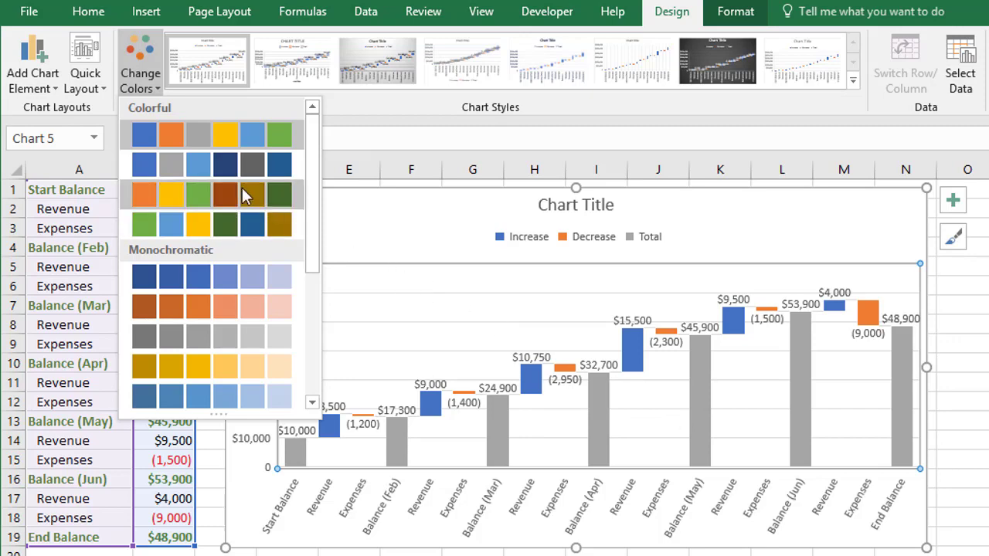
left_click(199, 164)
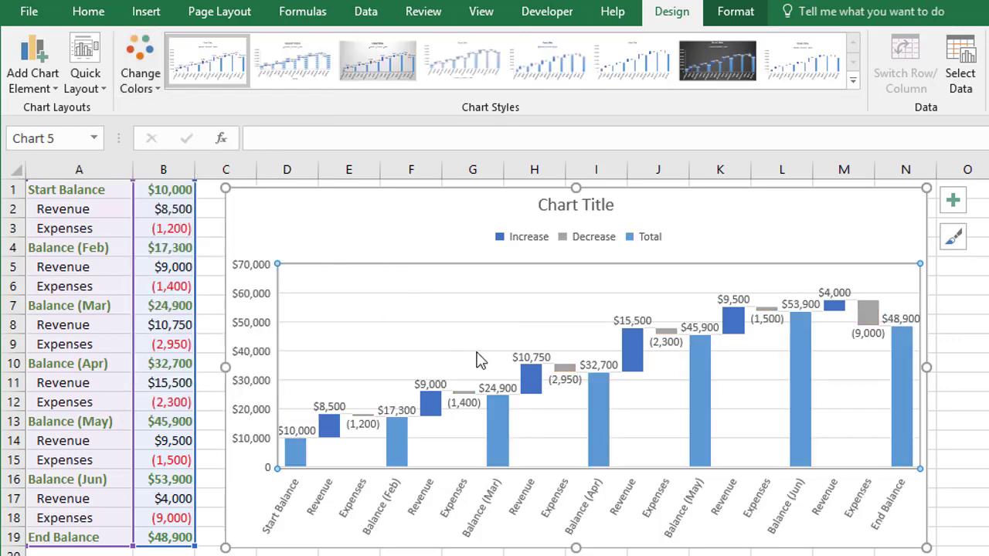
left_click(140, 63)
left_click(172, 226)
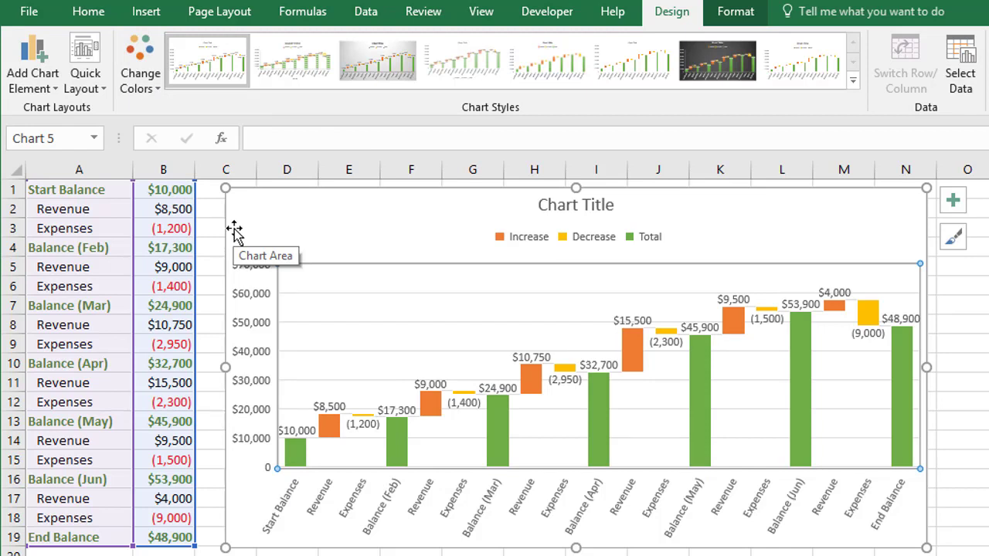
left_click(154, 85)
key("Escape")
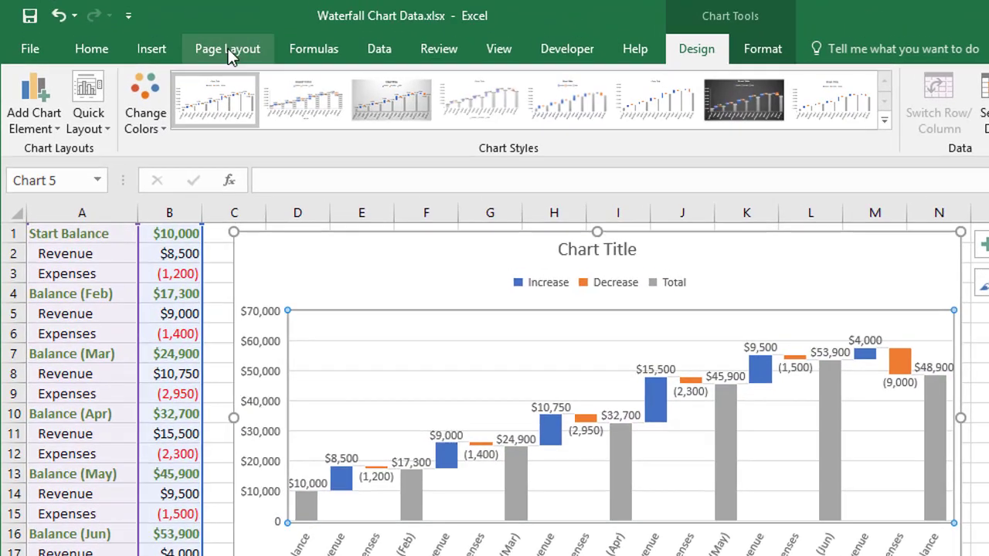
Create and save custom theme colors named Custom 2, with dark green as Accent 1 and red as Accent 2.
left_click(227, 49)
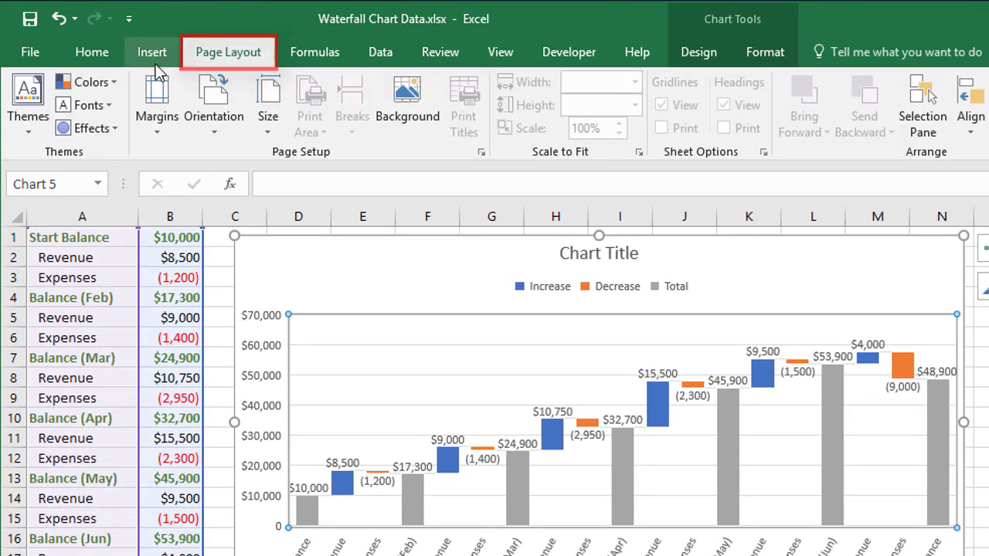
left_click(87, 82)
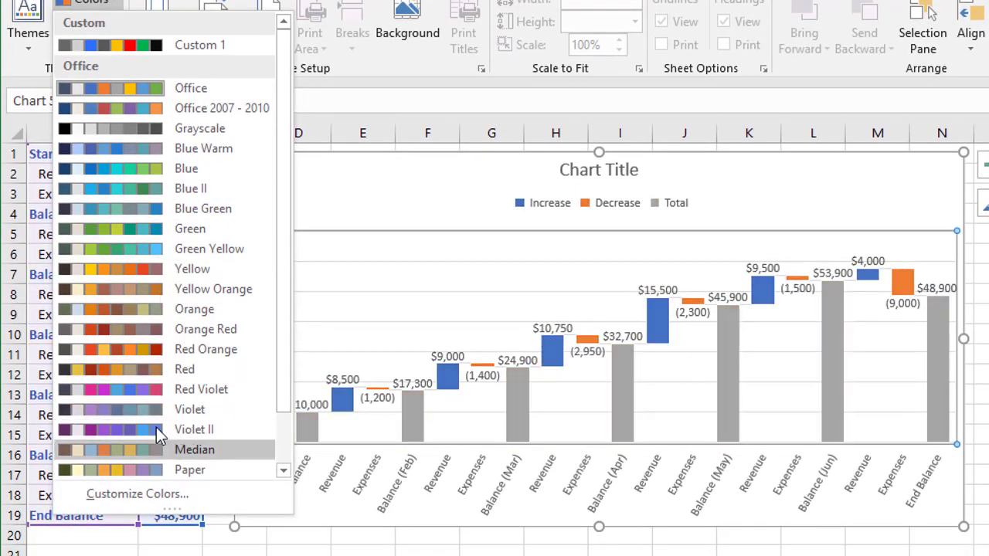
left_click(160, 494)
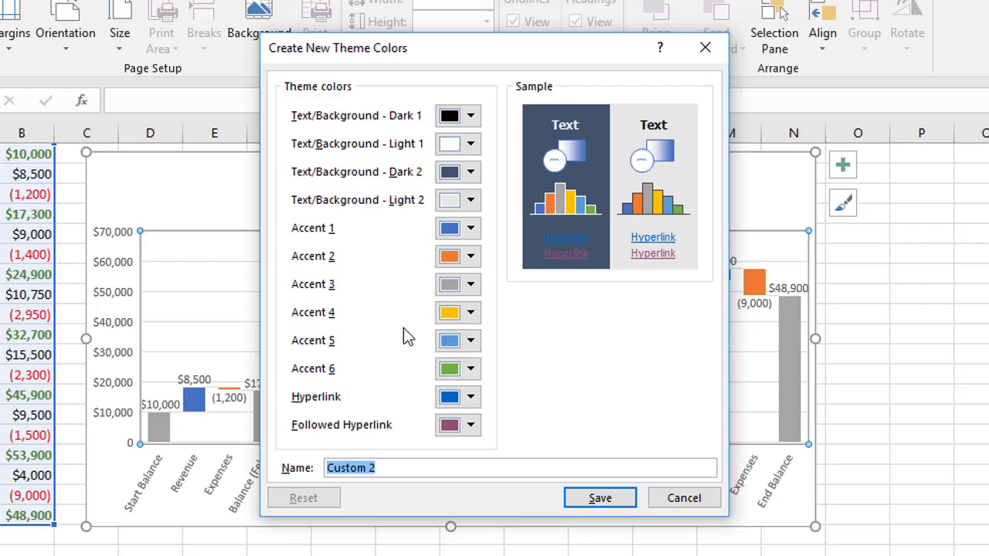
key("alt+1")
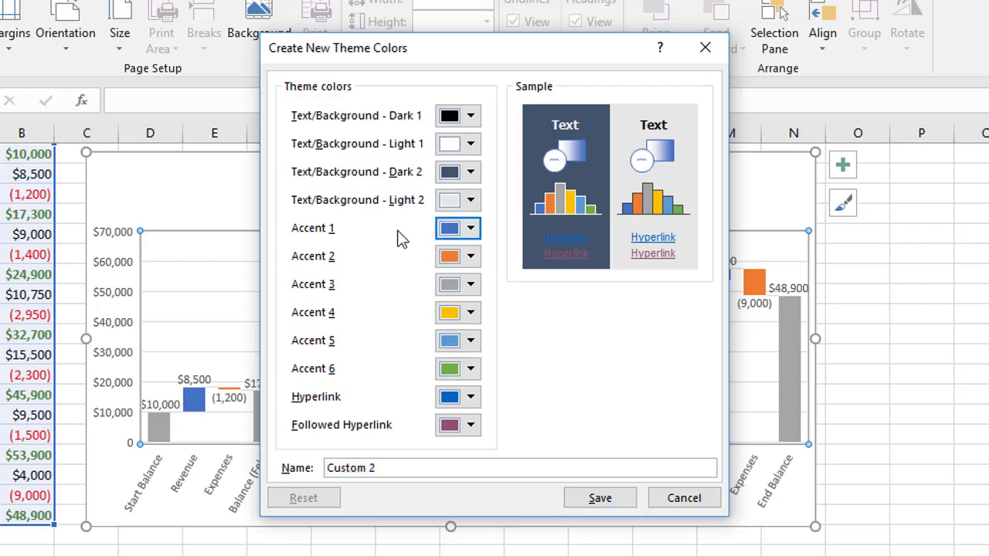
left_click(470, 230)
left_click(597, 334)
left_click(471, 256)
left_click(460, 414)
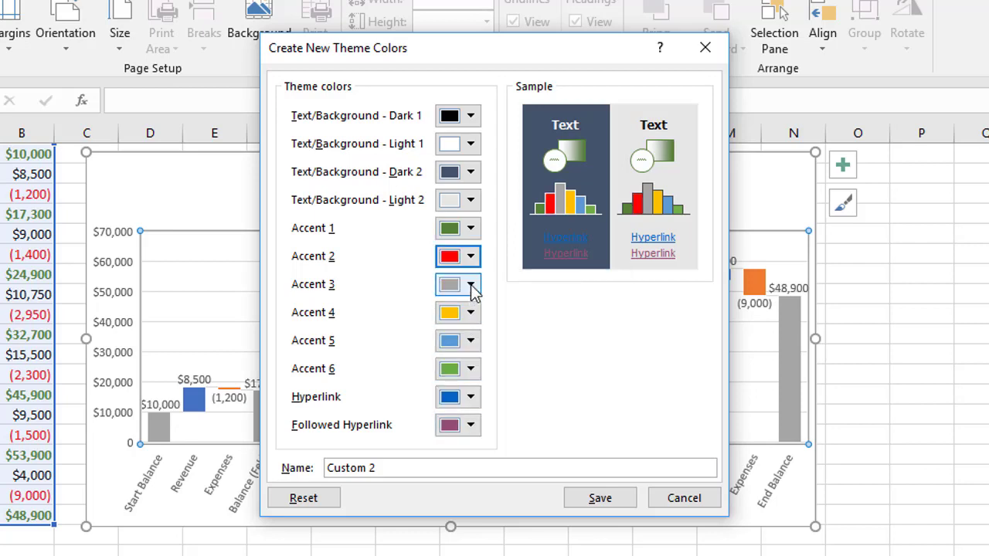
left_click(406, 467)
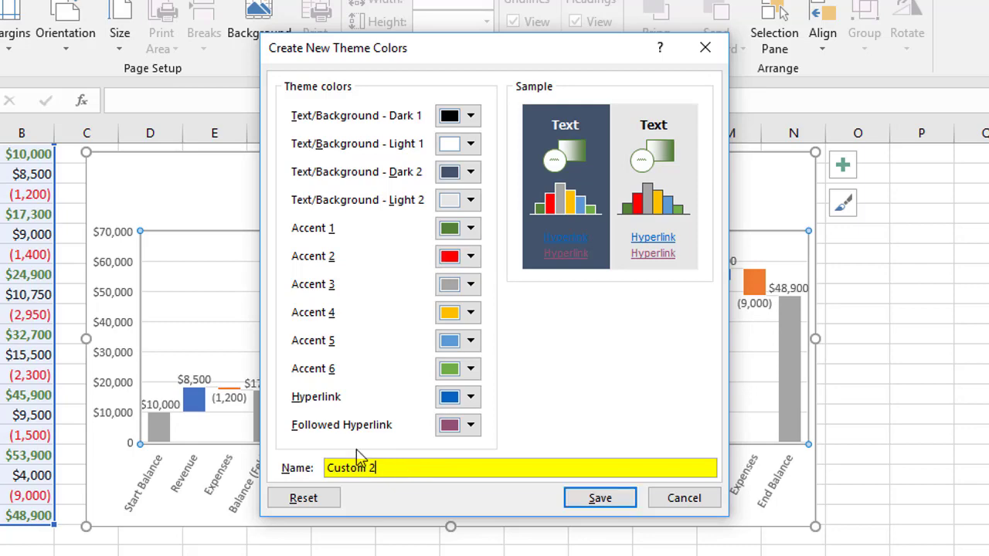
key("Return")
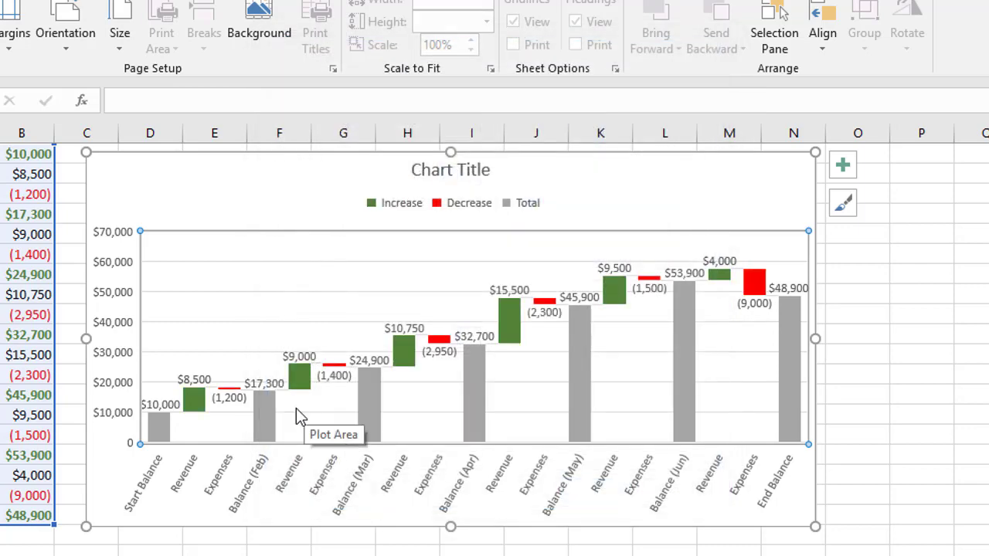